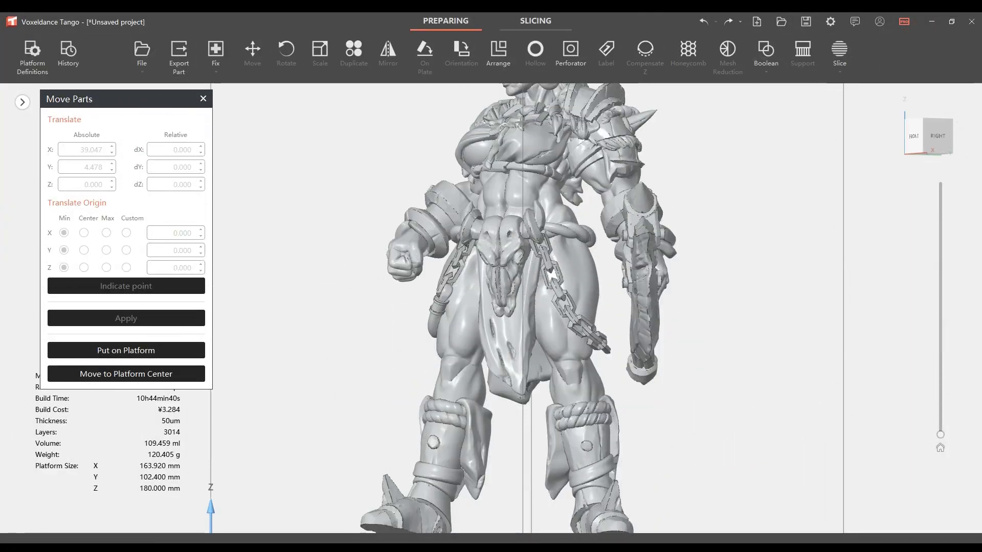
Select the orc figure on the build platform and check its X, Y and Z size in the Scale settings
scroll(577, 328, "down", 5)
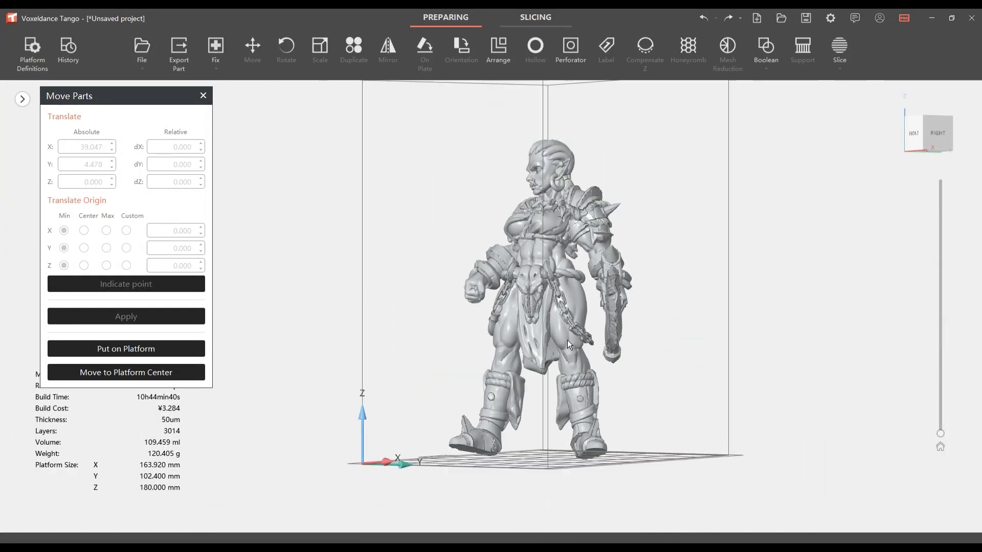
right_click_drag(567, 332, 593, 341)
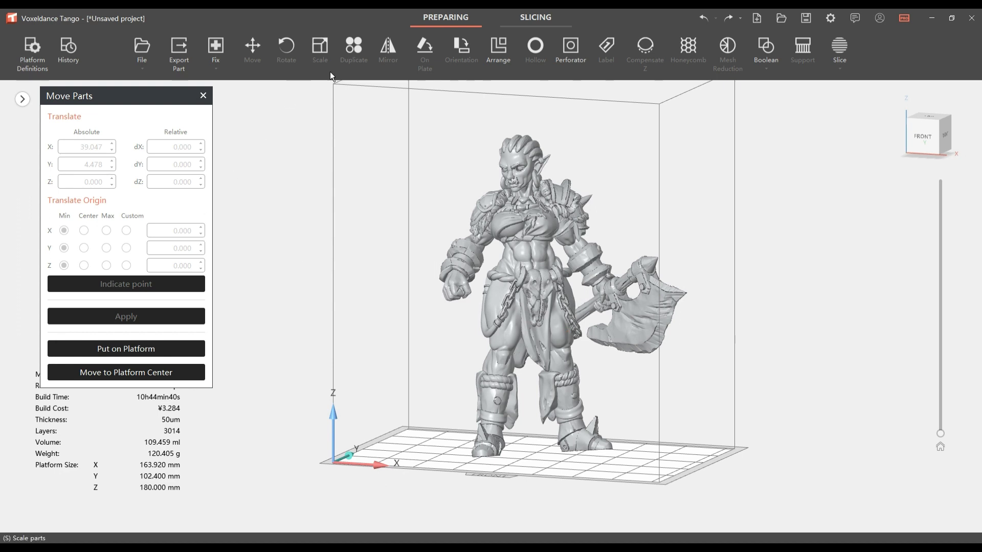
left_click(521, 253)
left_click(327, 51)
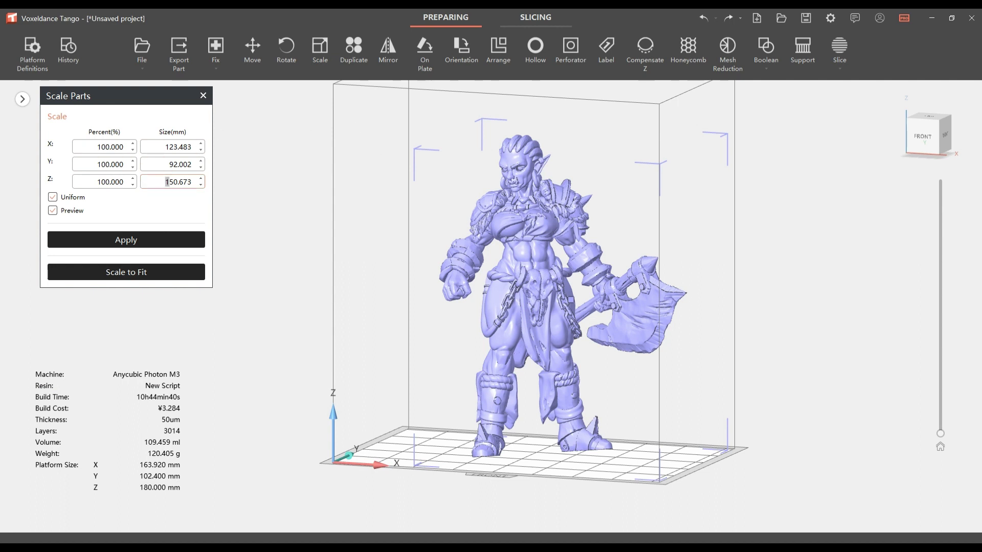
left_click_drag(165, 183, 192, 182)
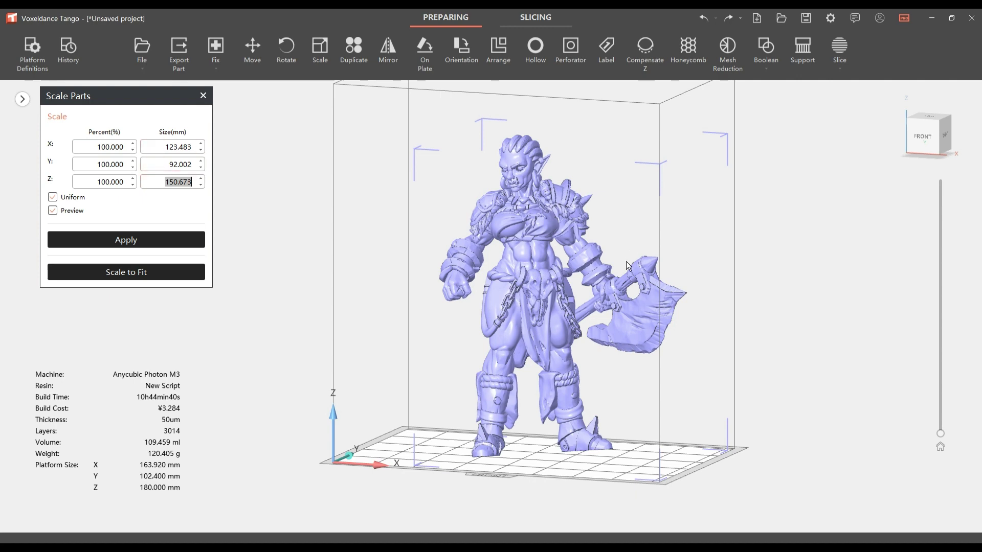
mouse_move(621, 265)
right_mouse_down()
mouse_move(532, 272)
mouse_move(650, 260)
mouse_move(591, 250)
mouse_move(612, 258)
right_mouse_up()
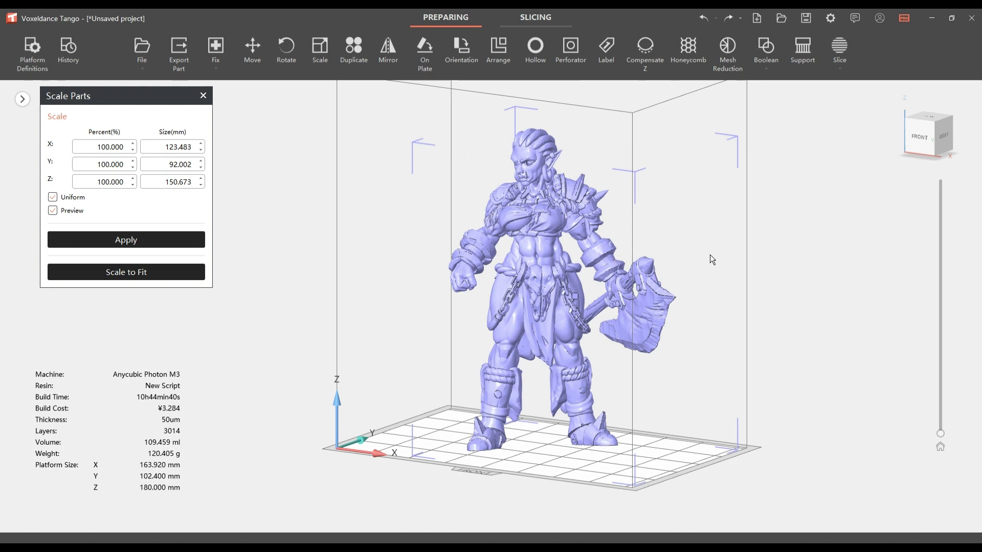
Generate automatic supports for the figure with the Bar support-Large size script and a 5 mm Z lift height
left_click(803, 51)
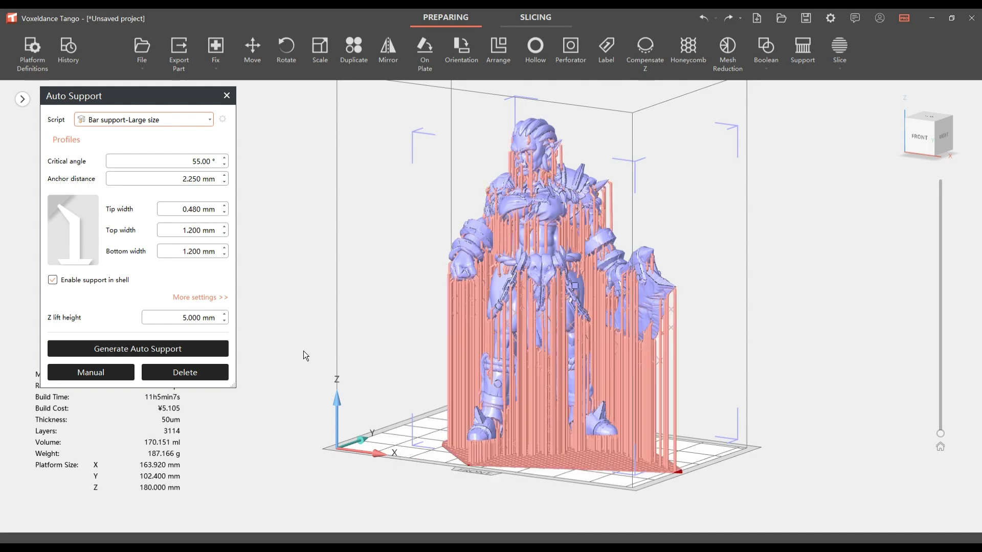
right_click_drag(320, 301, 418, 296)
scroll(736, 405, "down", 3)
scroll(778, 422, "up", 8)
Rotate the supported figure about the vertical axis and move it inside the platform, to about X 35.6 and Y 7.5 mm
left_click(287, 51)
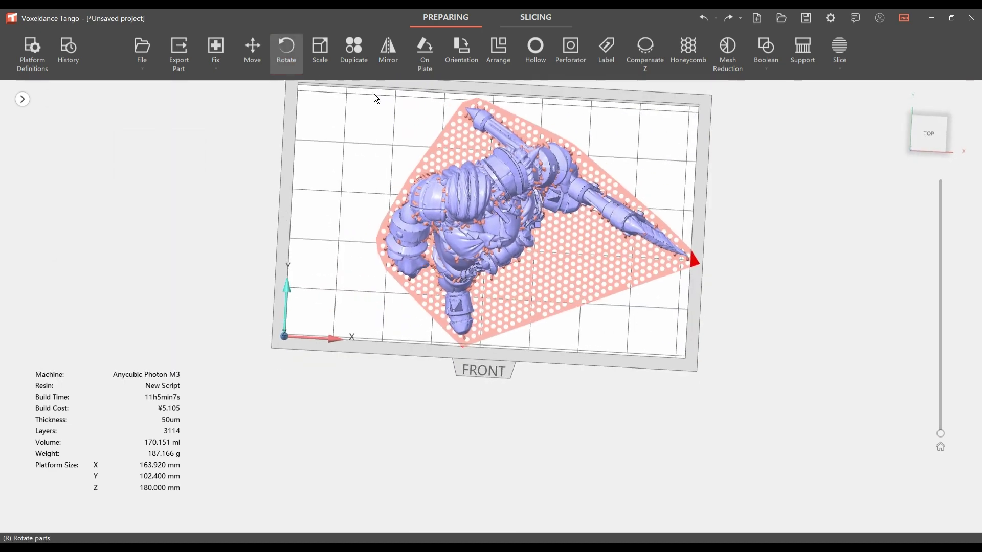
left_click_drag(591, 234, 542, 167)
left_click(253, 51)
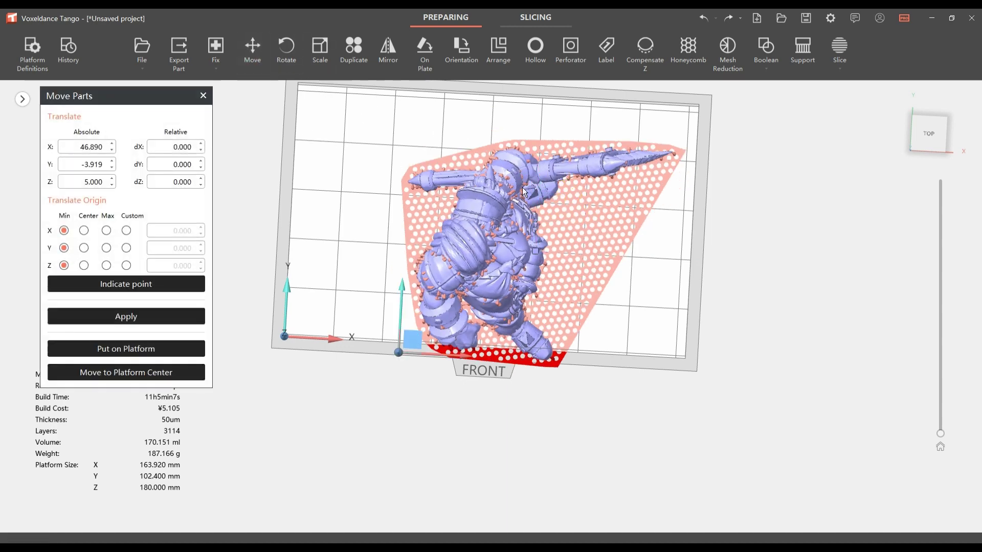
left_click_drag(403, 290, 416, 268)
right_click_drag(632, 352, 455, 316)
left_click_drag(458, 337, 430, 326)
right_click_drag(430, 326, 582, 244)
mouse_move(524, 305)
right_mouse_down()
mouse_move(452, 311)
mouse_move(474, 342)
mouse_move(544, 344)
mouse_move(529, 289)
right_mouse_up()
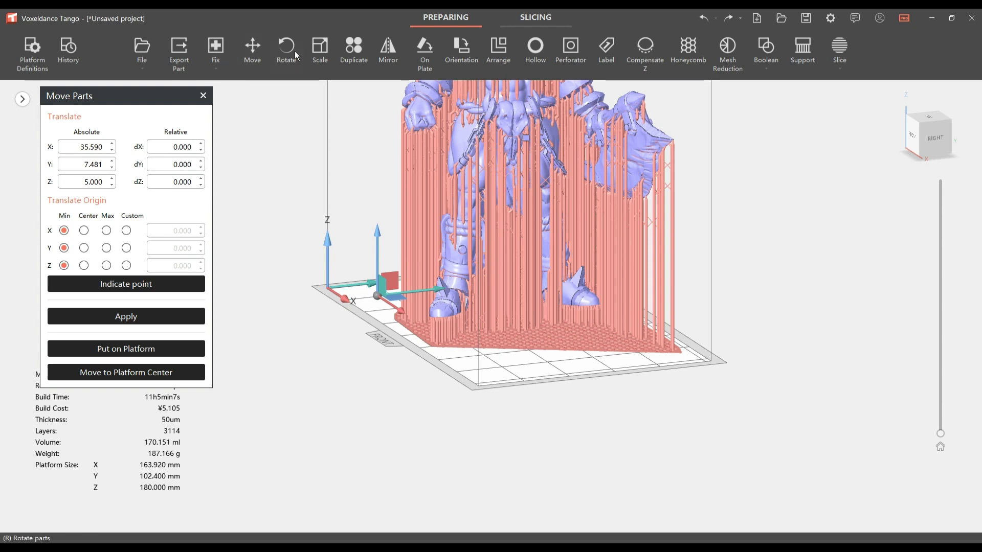
Replace the figure's current supports with automatic supports from the Bar support-Figure script
left_click(802, 48)
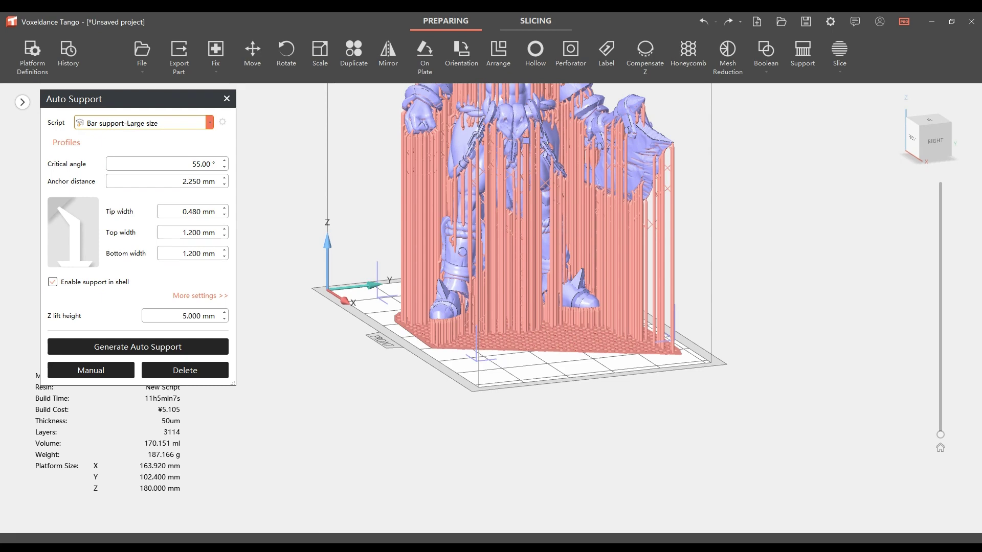
left_click(122, 134)
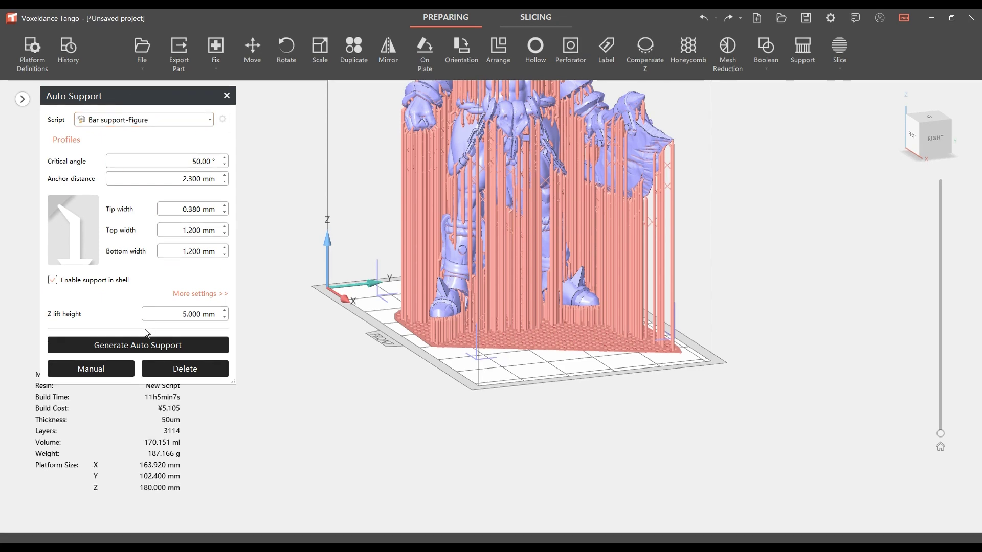
left_click(157, 348)
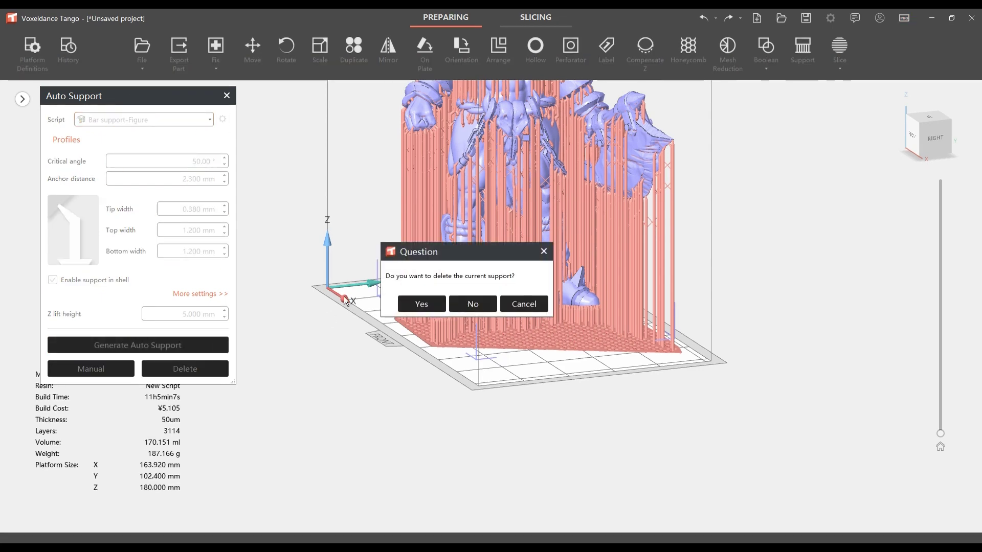
left_click(424, 307)
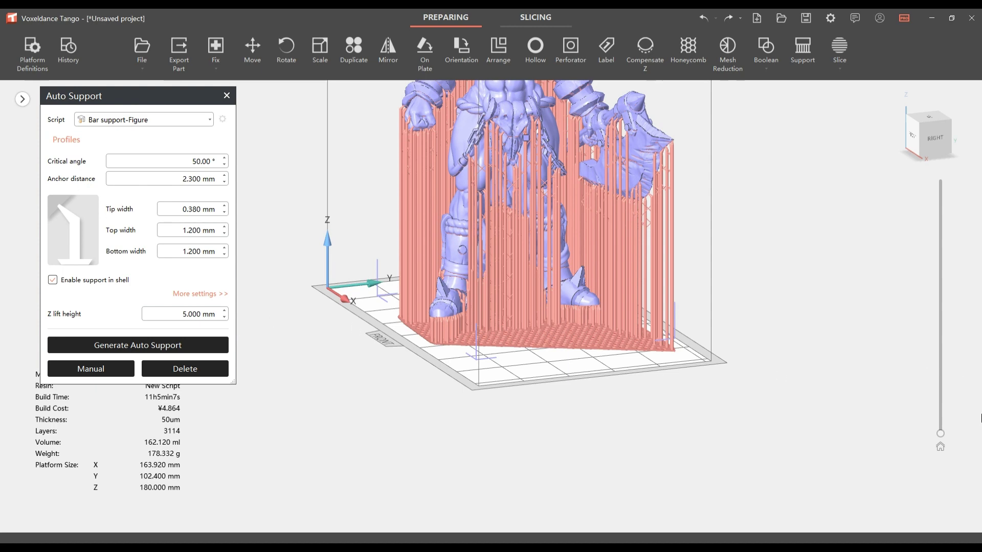
Examine the bar supports around the legs, raft, axe, arms, chest and head of the figure
right_click_drag(575, 338, 576, 375)
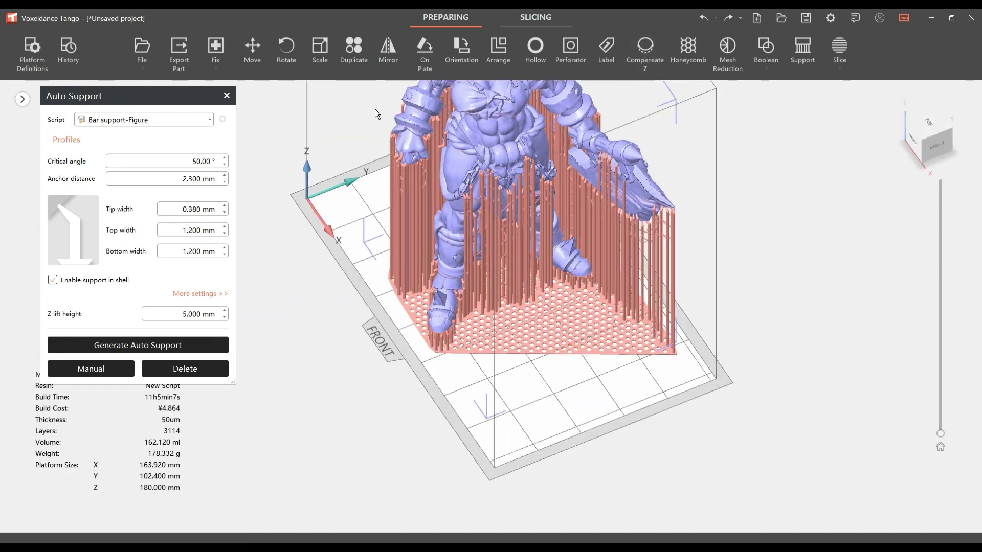
right_click_drag(653, 266, 567, 266)
middle_click_drag(568, 266, 588, 397)
right_click_drag(588, 397, 564, 380)
scroll(585, 356, "down", 3)
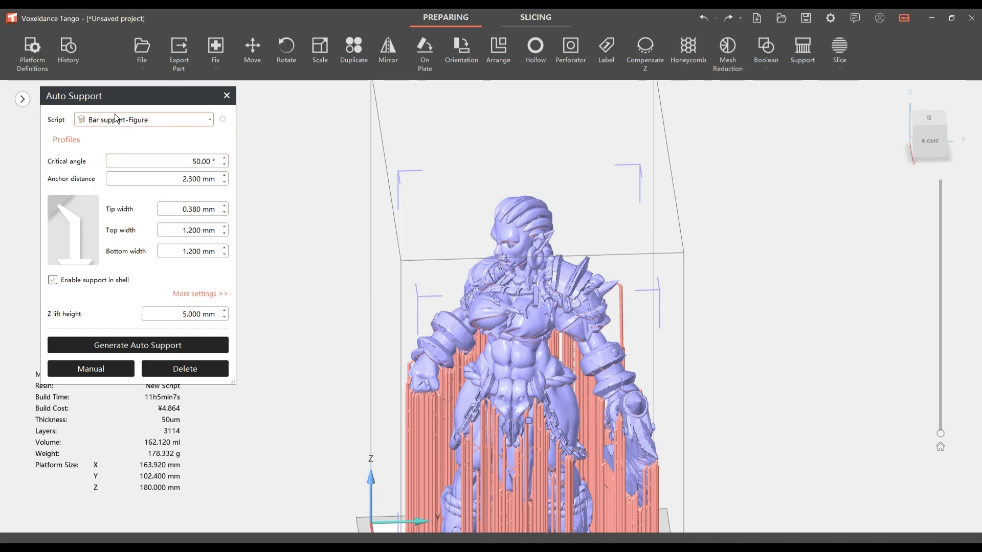
scroll(451, 313, "up", 3)
right_click_drag(450, 313, 532, 334)
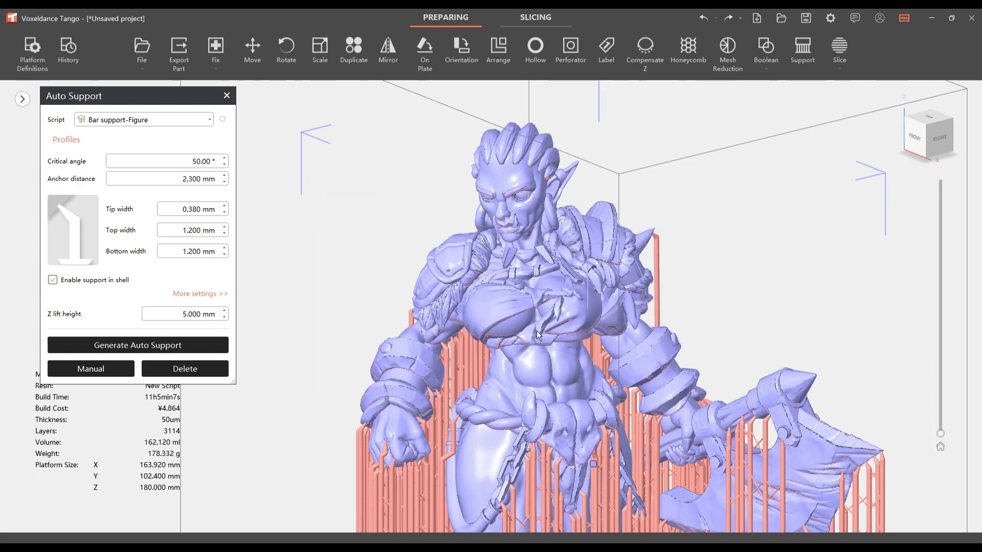
scroll(537, 330, "down", 3)
Replace the bar supports with automatic supports from the Smart support-Heavy script
right_click_drag(597, 386, 592, 375)
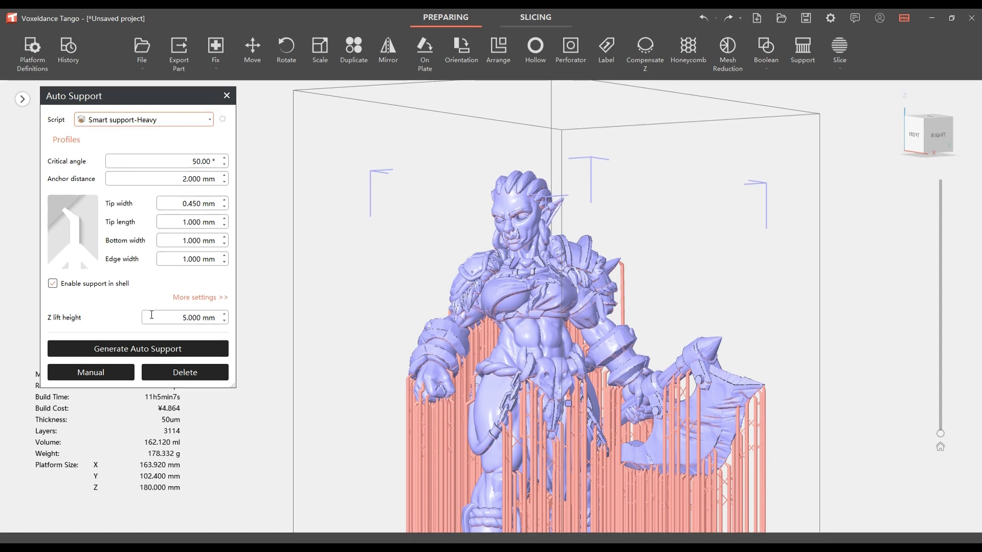
left_click(158, 352)
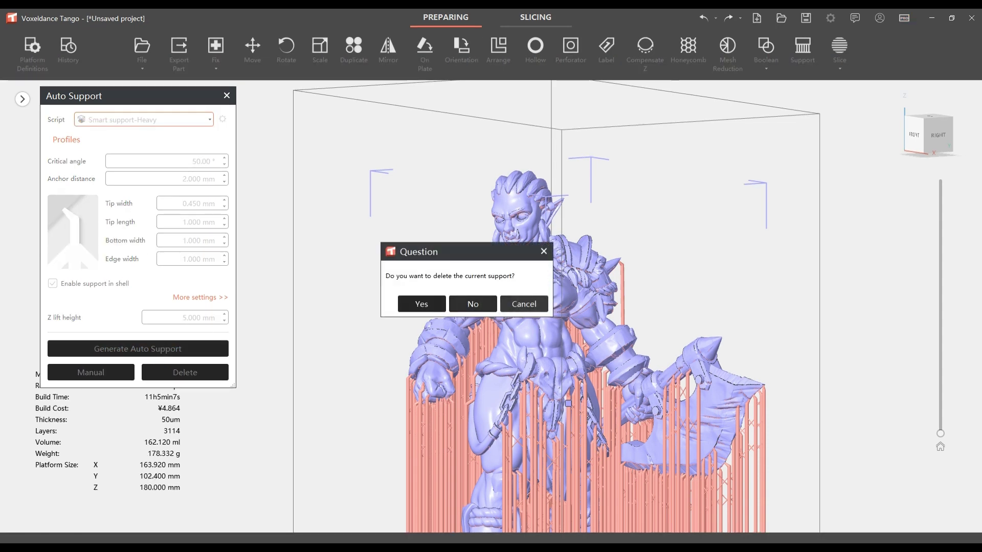
left_click(483, 299)
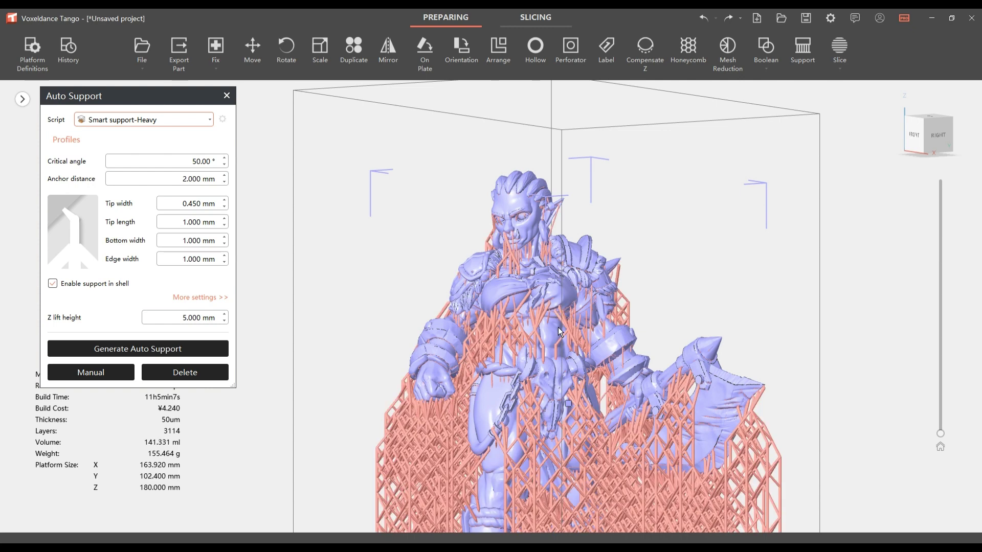
Examine the smart support lattice from the front and underneath, including the feet, raft and platform edge
scroll(648, 317, "up", 5)
scroll(627, 289, "down", 3)
right_click_drag(625, 289, 552, 298)
left_click_drag(554, 303, 310, 282)
right_click_drag(308, 277, 541, 300)
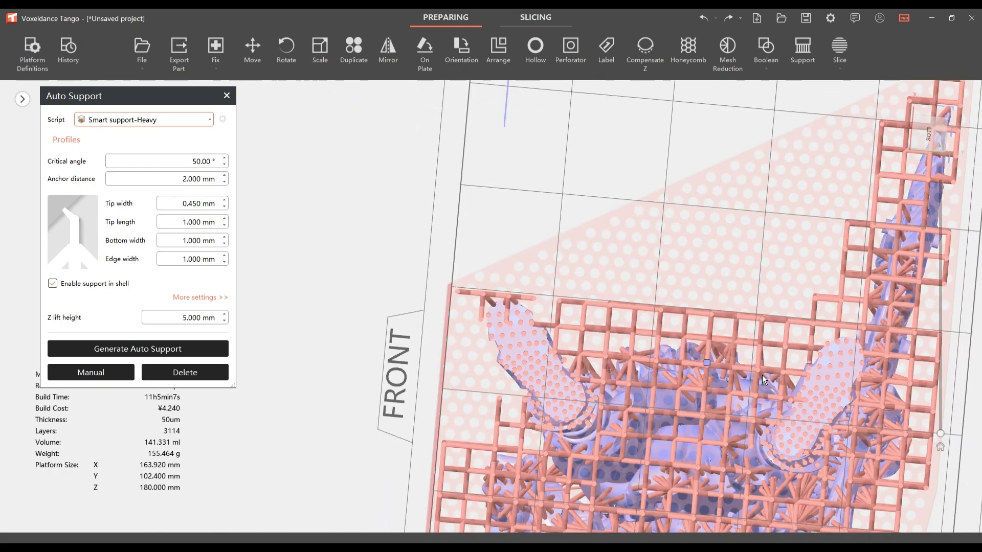
left_click_drag(748, 381, 518, 421)
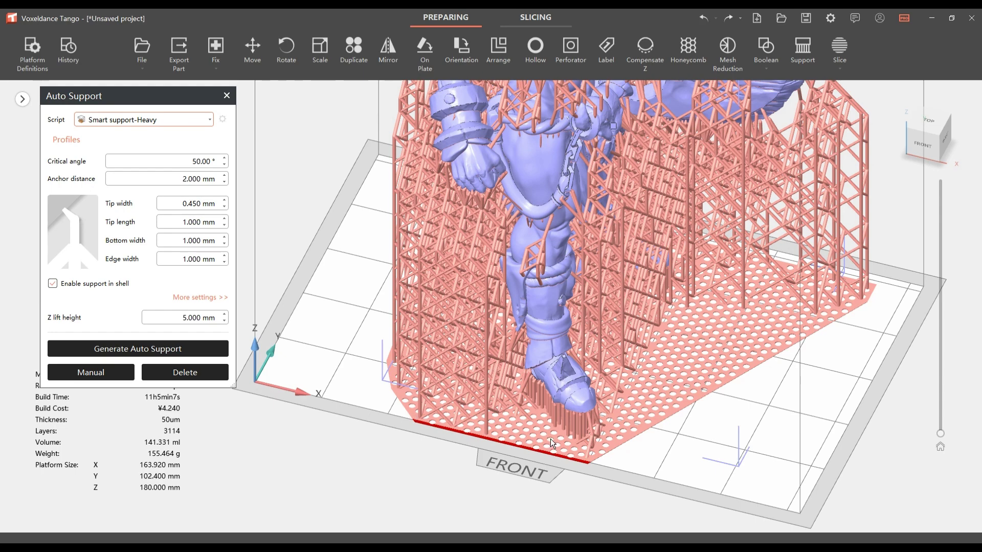
scroll(576, 441, "down", 4)
right_click_drag(576, 441, 680, 475)
Move the supported figure along Y to about 9.3 mm, bringing its raft inside the front platform edge, and reopen the Auto Support settings
left_click_drag(683, 479, 491, 385)
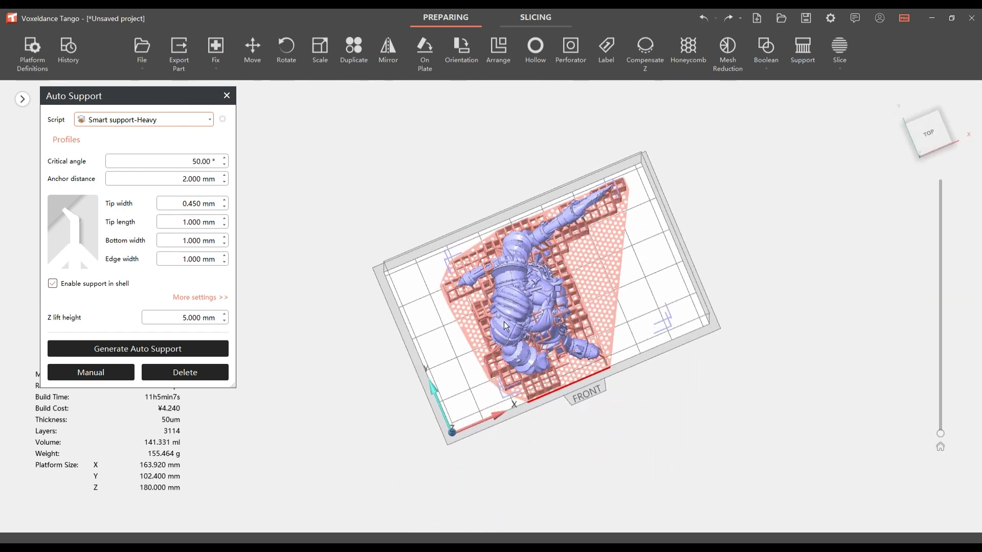
left_click_drag(503, 320, 516, 348)
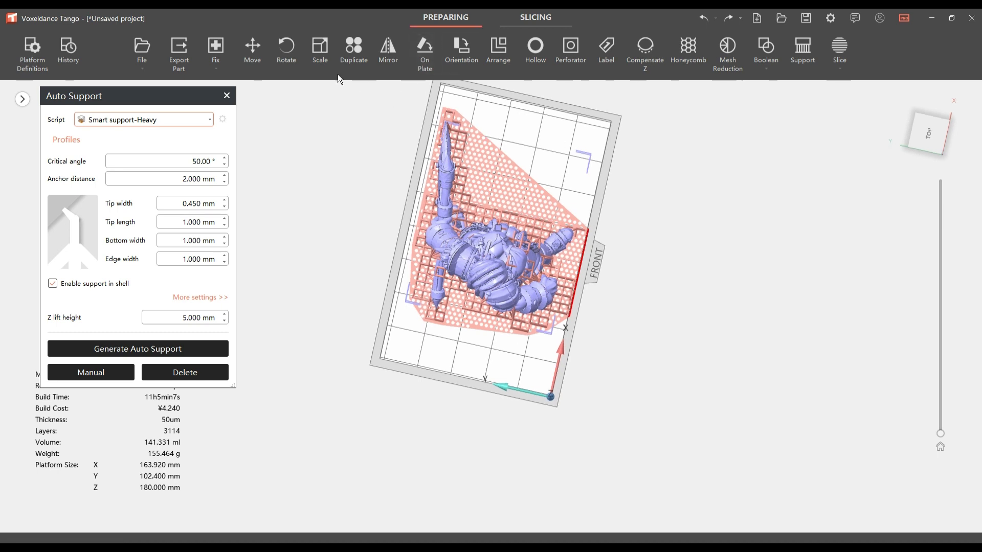
left_click(257, 60)
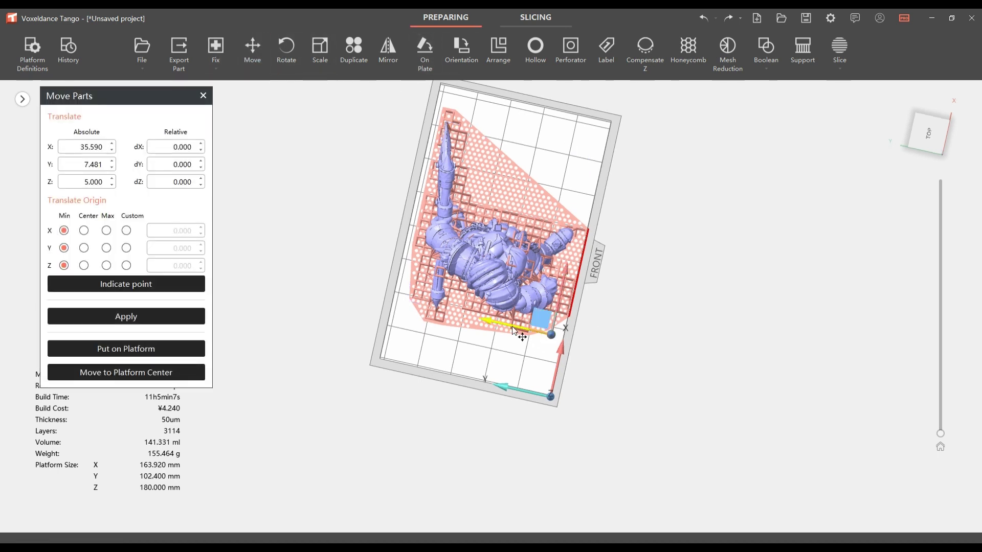
left_click_drag(508, 320, 506, 324)
right_click_drag(451, 346, 440, 321)
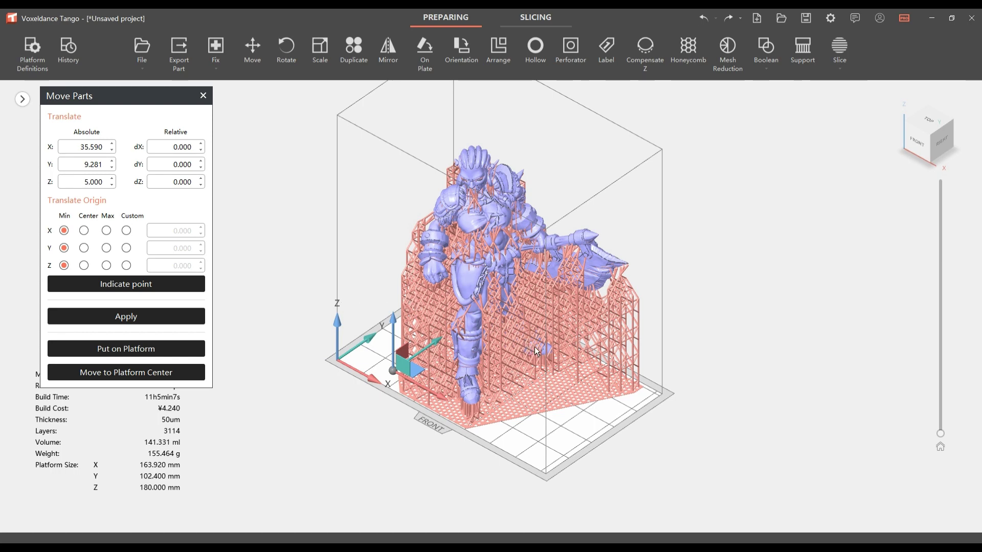
left_click(805, 50)
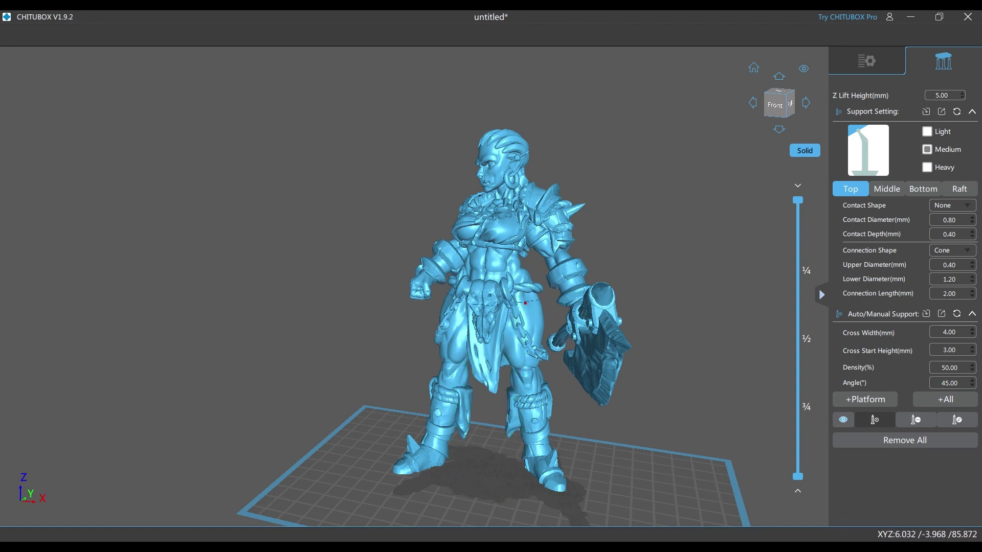
Switch to CHITUBOX and add automatic Medium supports to the whole figure, not only from the platform
right_click_drag(519, 294, 540, 320)
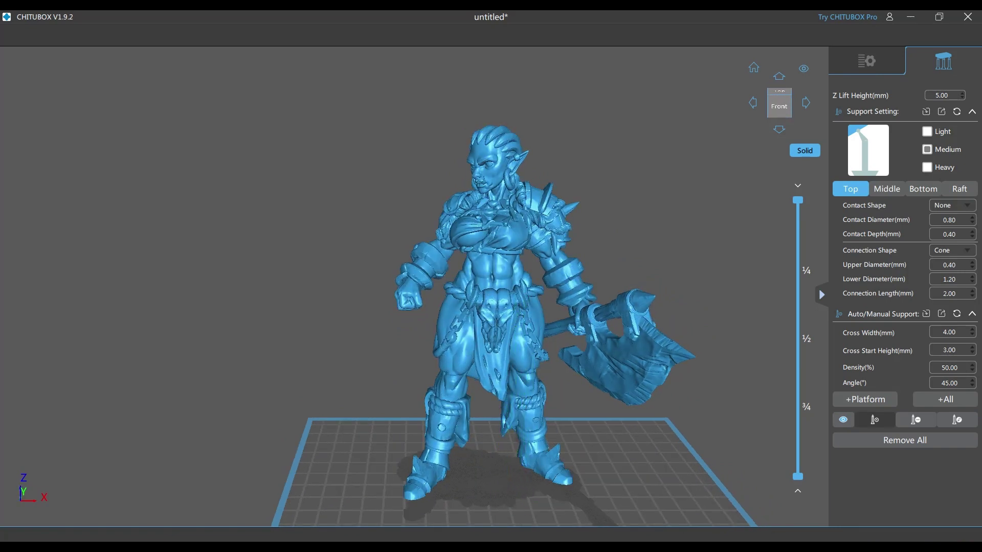
middle_click_drag(528, 373, 507, 284)
mouse_move(508, 284)
right_mouse_down()
mouse_move(567, 269)
mouse_move(499, 292)
right_mouse_up()
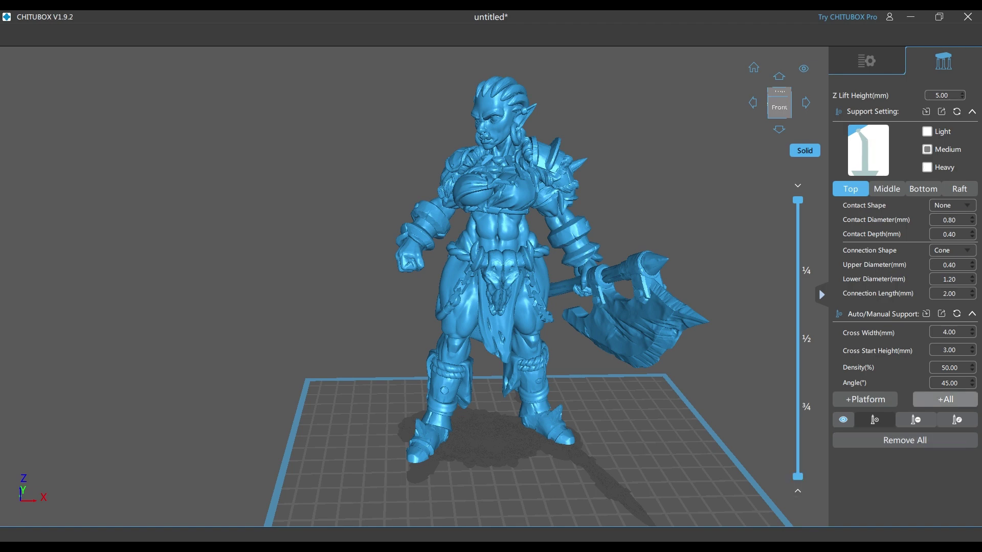
left_click(945, 399)
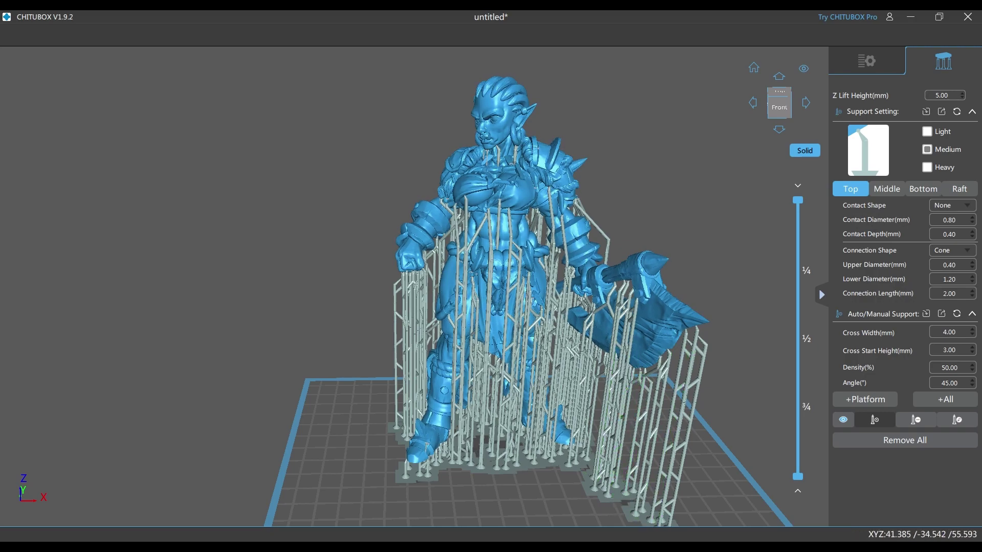
Try the Skate raft shape under the generated supports, and set the raft shape back to None
right_click_drag(626, 410, 680, 501)
right_click_drag(660, 445, 516, 164)
right_click_drag(624, 225, 535, 348)
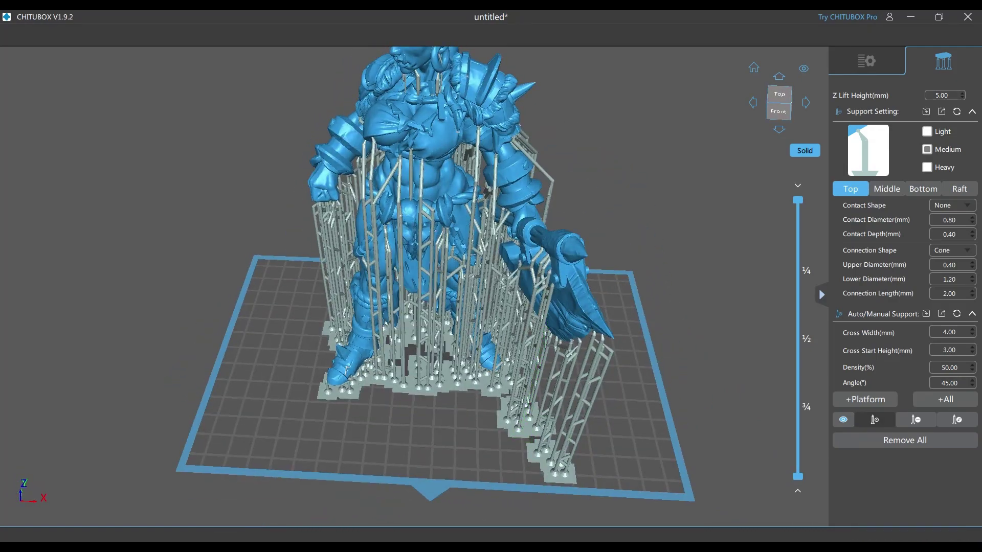
left_click(959, 188)
left_click(953, 205)
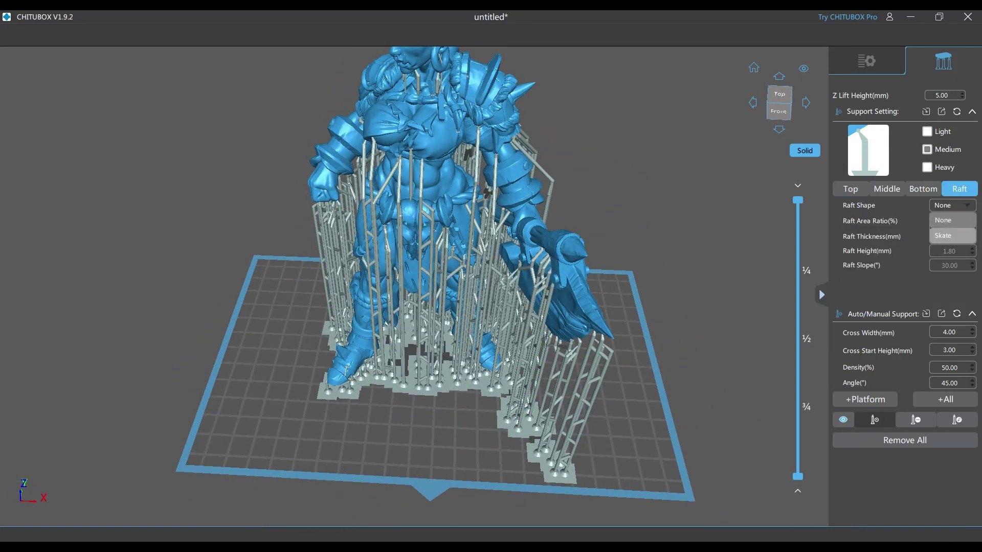
left_click(953, 235)
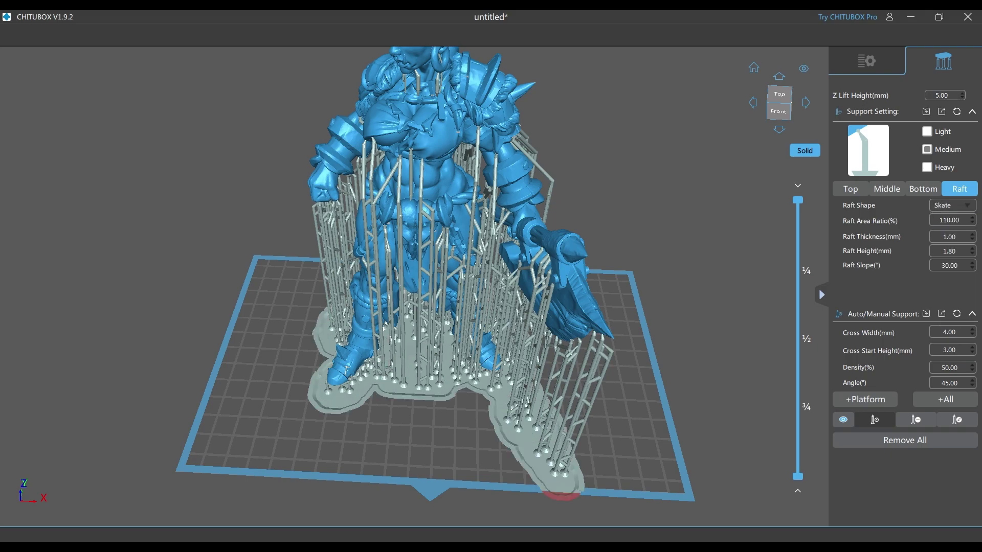
right_click_drag(568, 475, 590, 483)
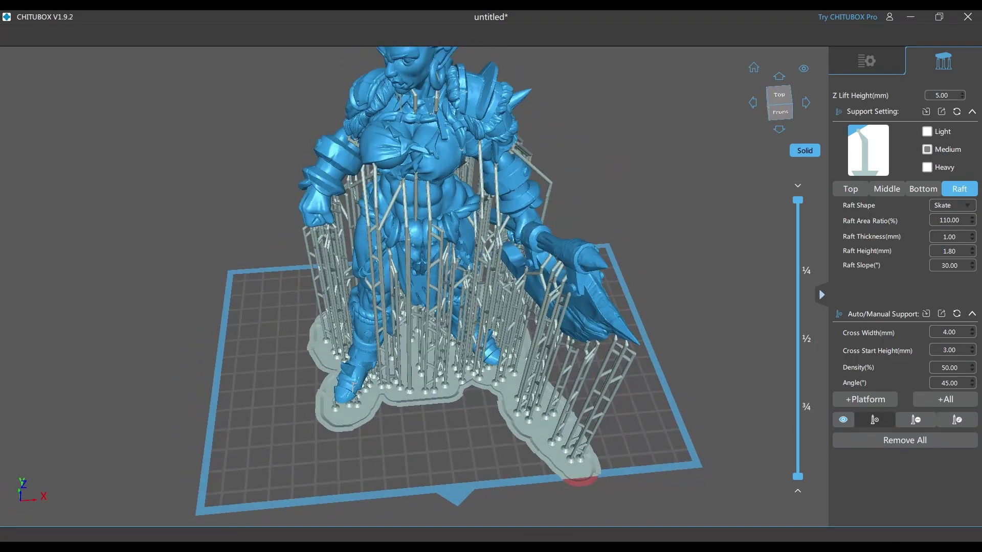
left_click(952, 206)
left_click(952, 220)
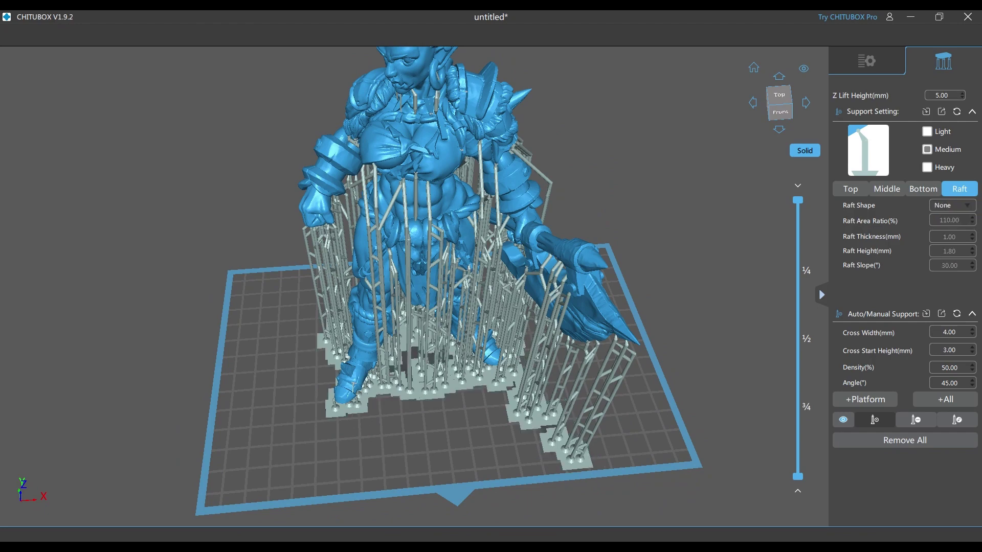
Examine the support contact points on the figure from several angles, including the upper body and the soles from below
right_click_drag(500, 387, 483, 304)
middle_click_drag(484, 303, 485, 347)
scroll(491, 355, "up", 7)
right_click_drag(542, 343, 443, 332)
right_click_drag(433, 135, 439, 134)
scroll(473, 205, "down", 6)
right_click_drag(473, 204, 537, 105)
middle_click_drag(488, 162, 493, 125)
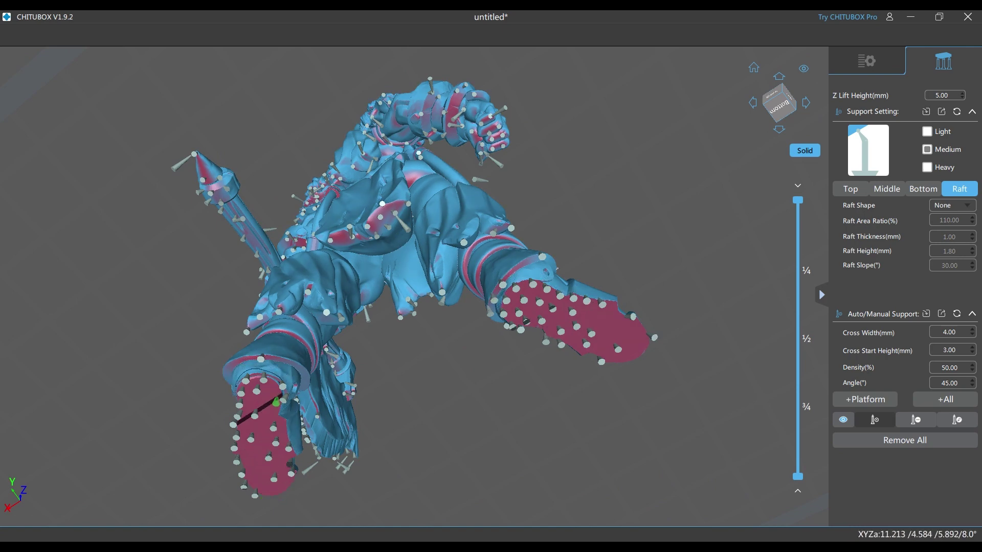
Examine the generated supports from beneath the soles, around the legs and axe, and up to the head and chest
right_click_drag(370, 261, 405, 265)
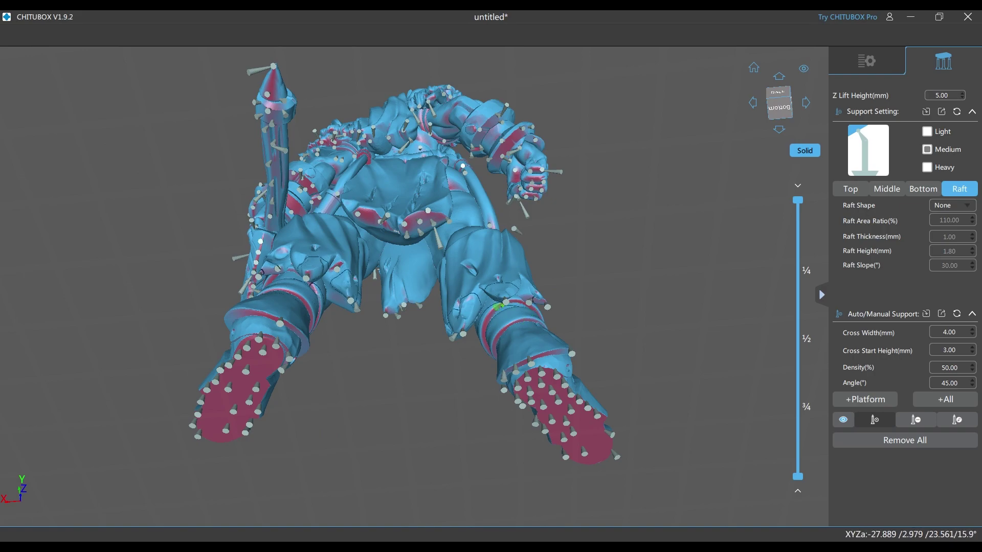
right_click_drag(524, 138, 296, 230)
scroll(400, 246, "down", 4)
right_click_drag(396, 251, 467, 399)
right_click_drag(311, 92, 358, 103)
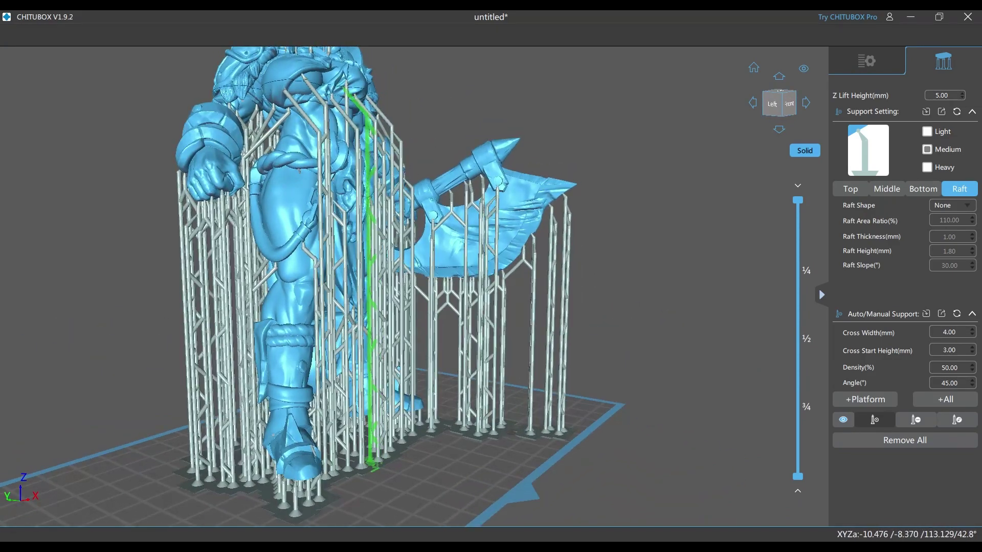
middle_click_drag(353, 153, 358, 300)
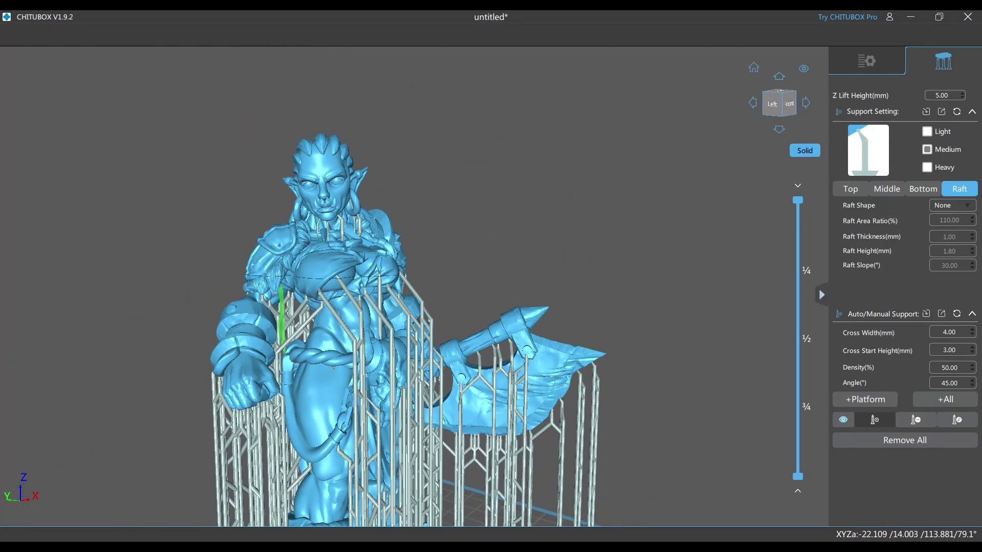
right_click_drag(504, 391, 434, 413)
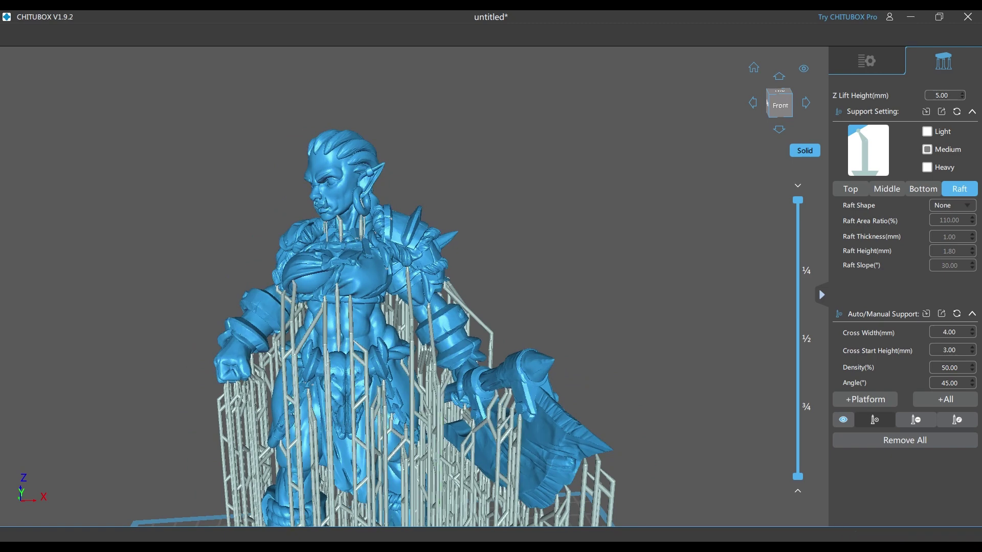
Cut the layer view down to about 97.5 mm, inspect the figure's cross-section and supports, and restore the full-height view
left_click_drag(798, 200, 797, 304)
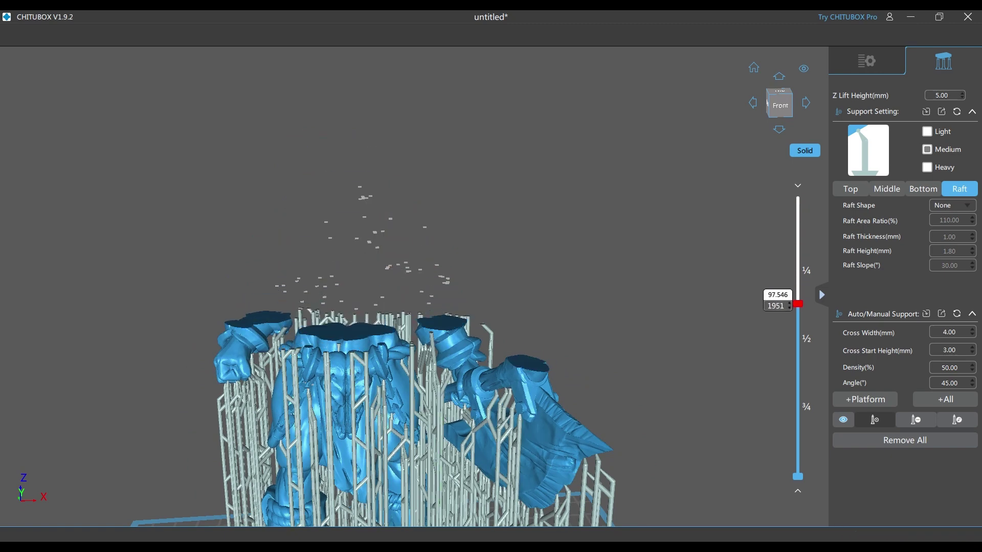
right_click_drag(665, 296, 660, 383)
middle_click_drag(373, 475, 384, 295)
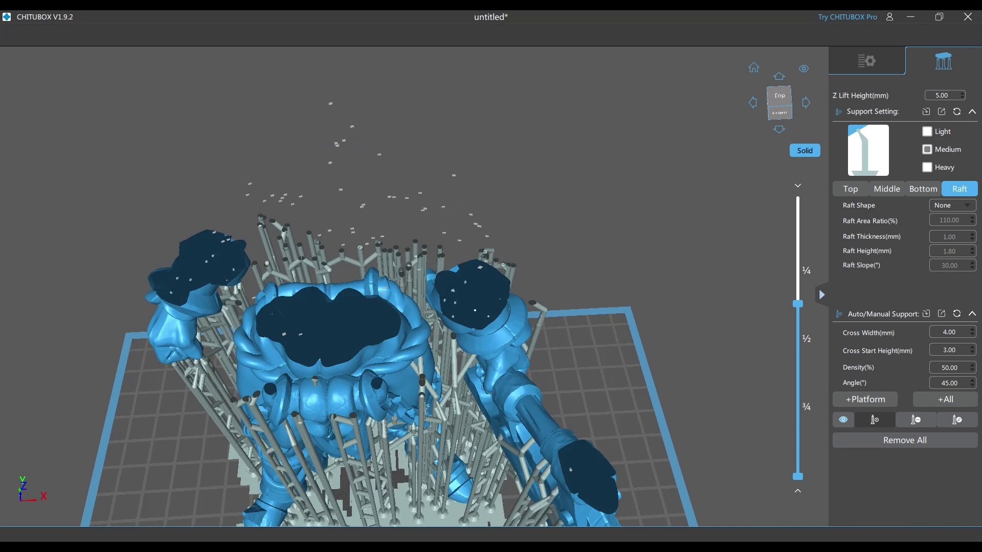
left_click_drag(798, 304, 798, 283)
right_click_drag(573, 379, 578, 272)
left_click_drag(798, 283, 798, 200)
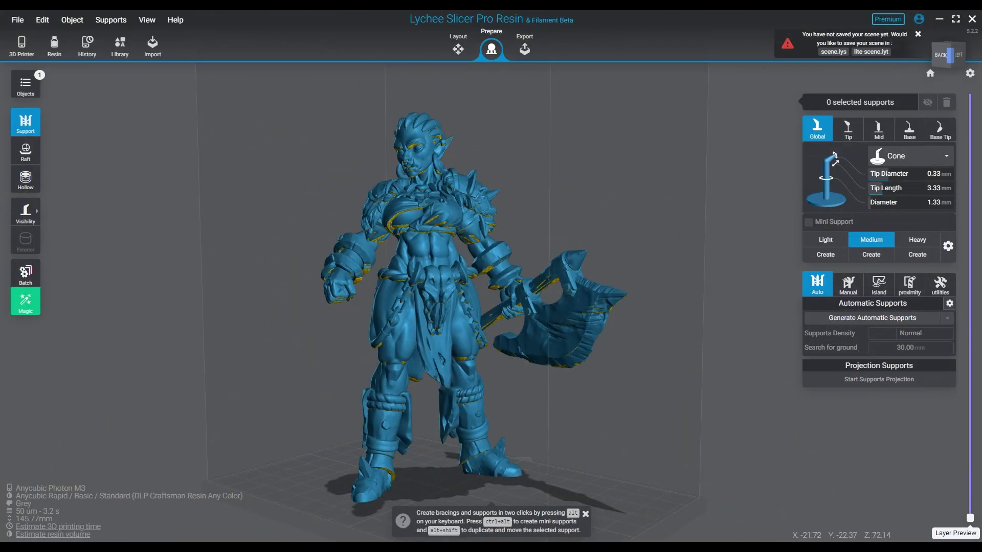
Switch to Lychee Slicer, select the orc figure, and generate automatic supports with the Medium preset at Normal density
scroll(440, 286, "up", 3)
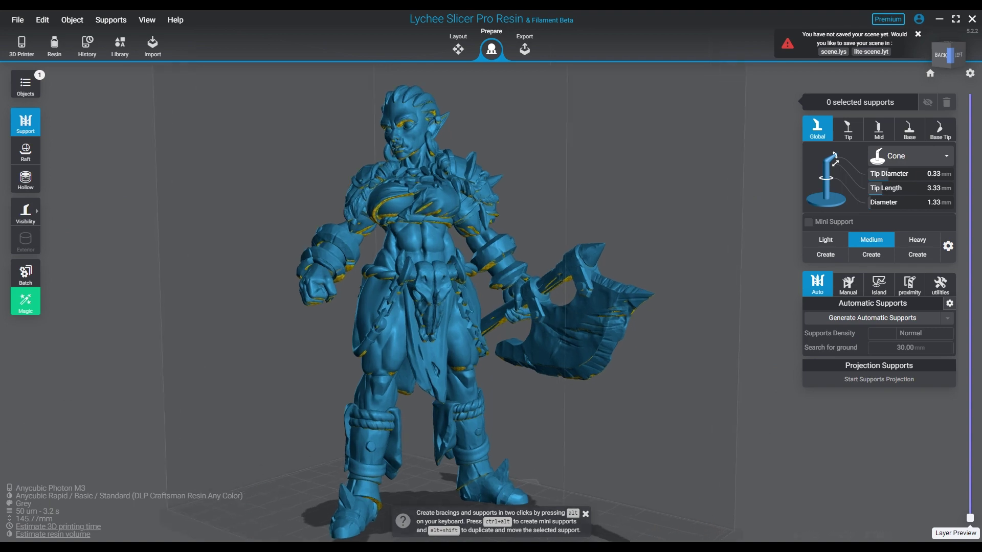
right_click_drag(440, 287, 542, 287)
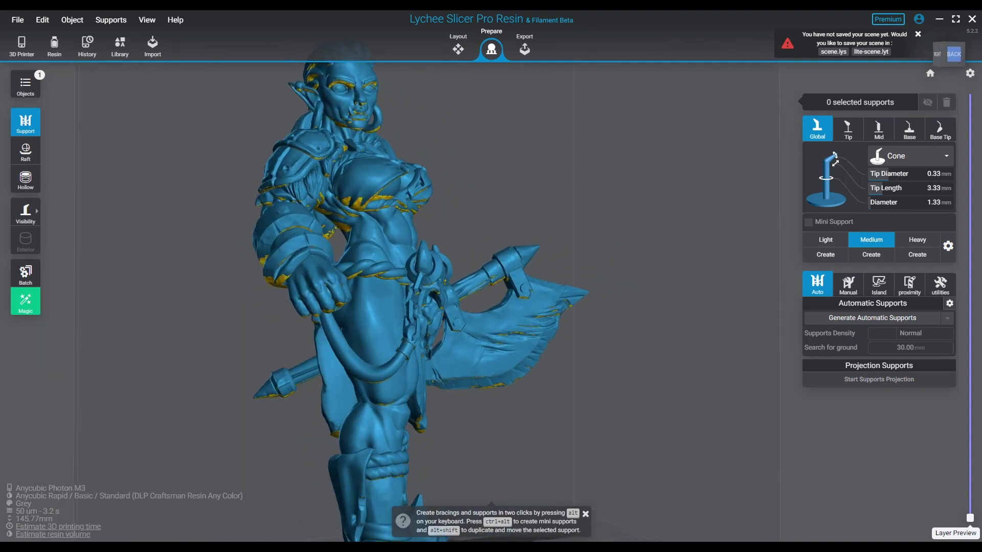
key("Escape")
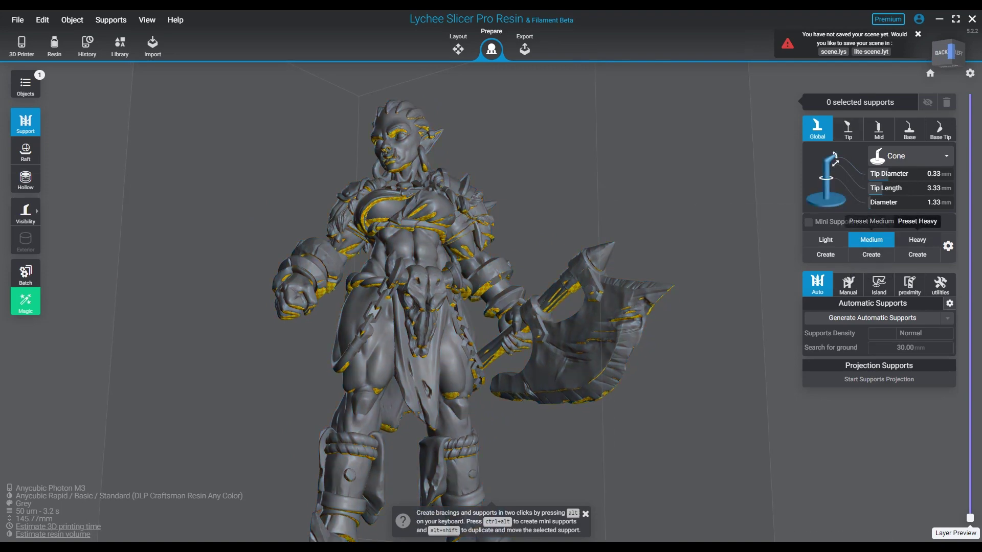
left_click(917, 239)
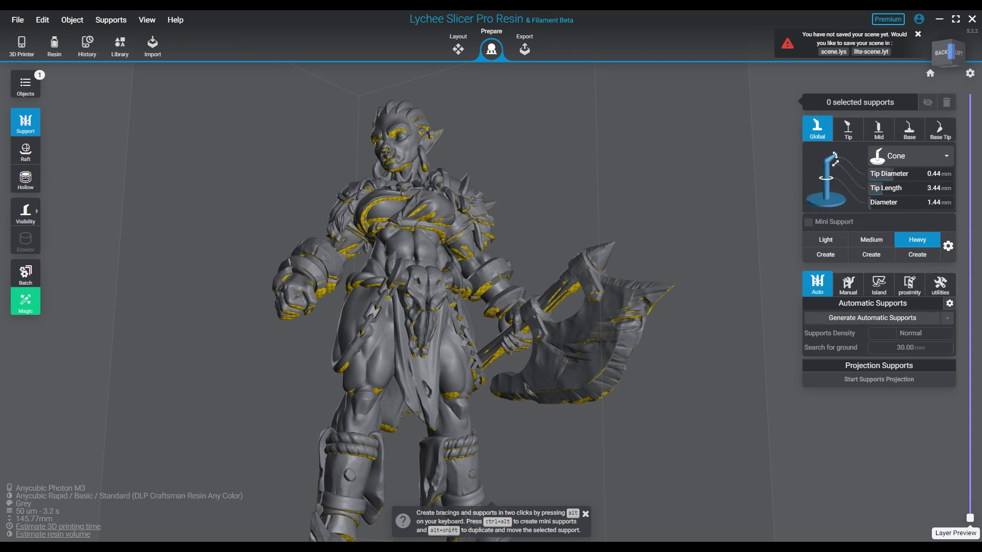
left_click(573, 335)
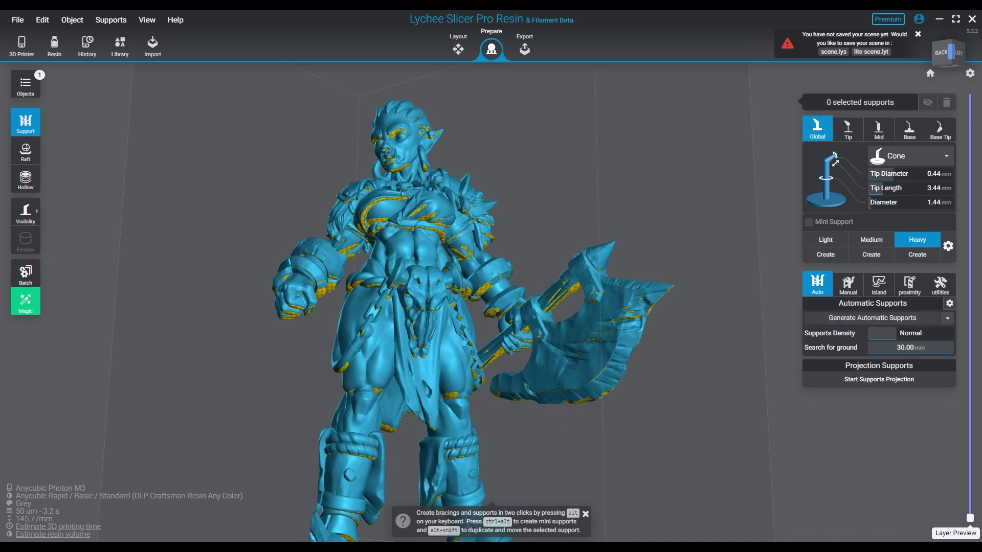
left_click(872, 240)
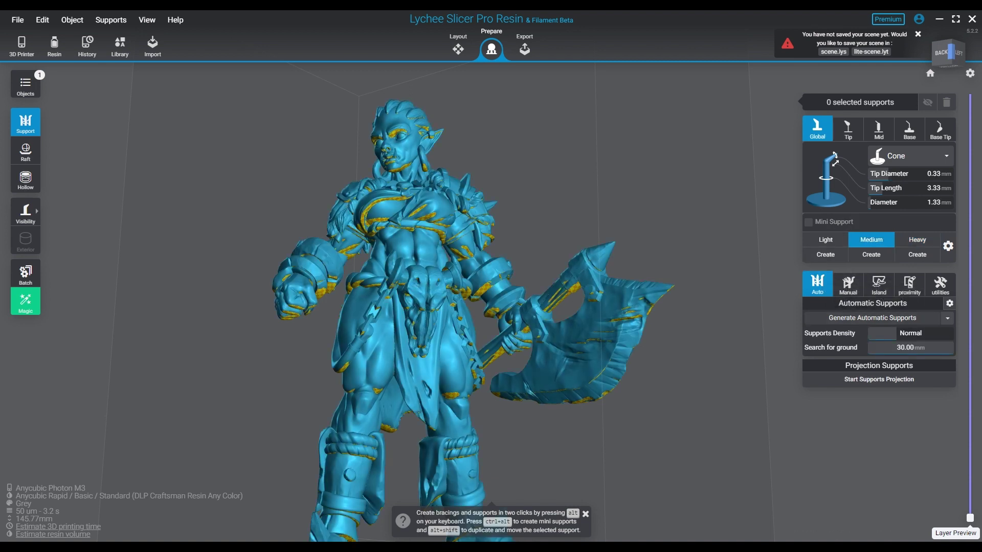
left_click(872, 319)
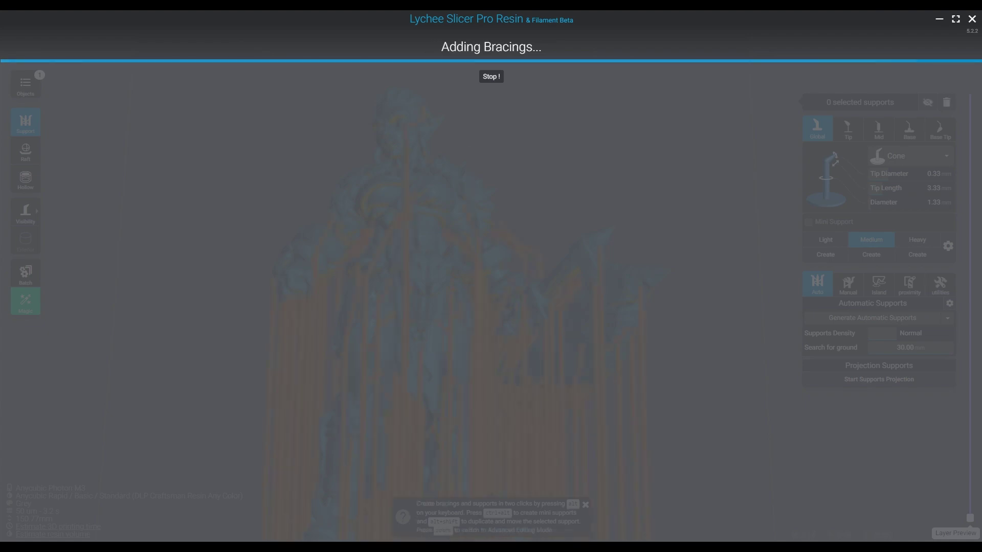
Examine the braced Medium supports around the figure from below and from the front
right_click_drag(411, 322, 327, 264)
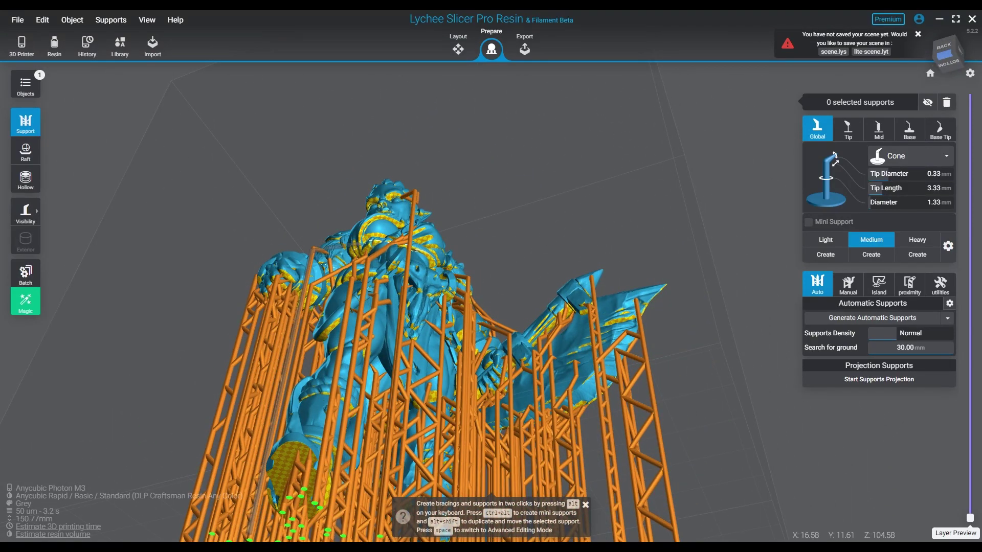
left_click(737, 307)
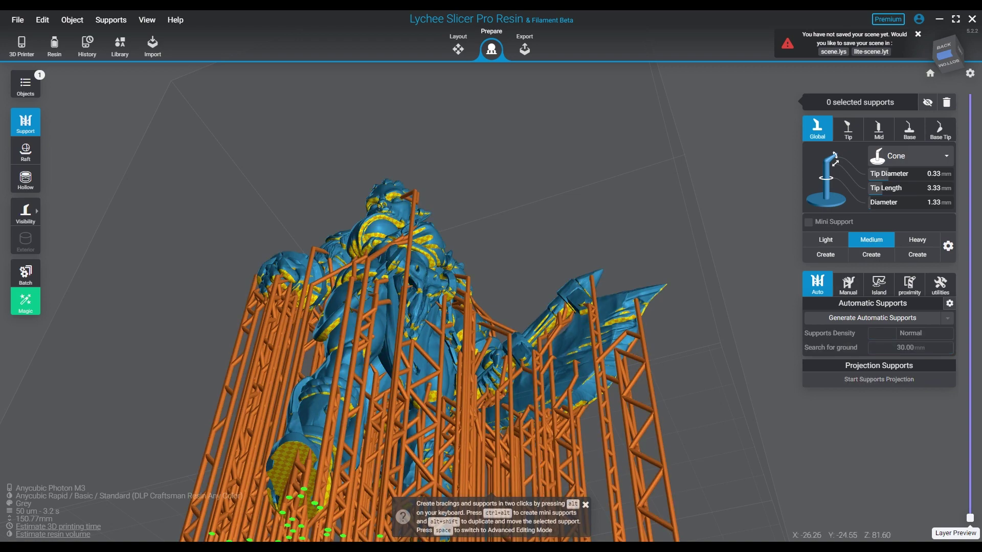
middle_click_drag(537, 396, 598, 206)
right_click_drag(598, 206, 434, 241)
Select the figure and replace its supports with automatic ones using the Heavy preset at Normal density
left_click(442, 242)
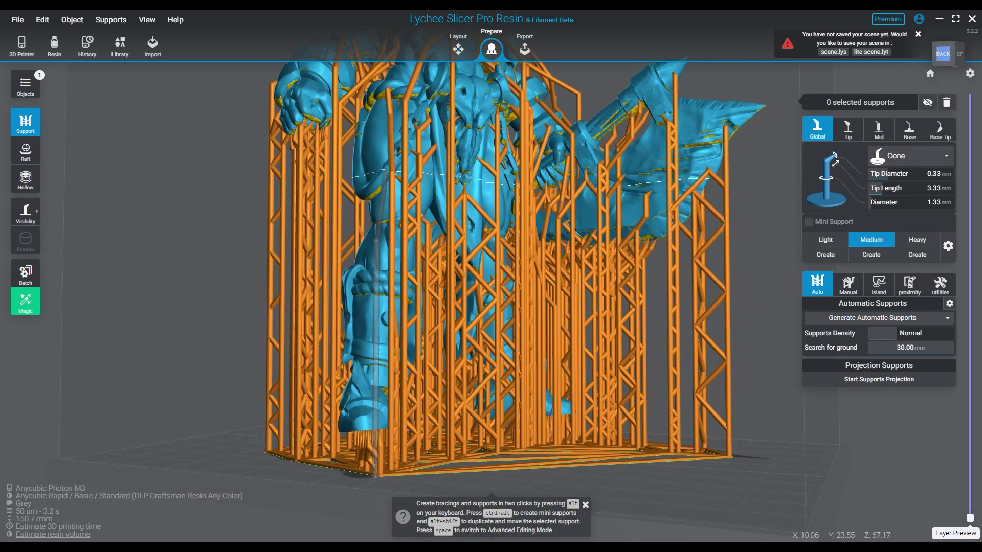
left_click(917, 239)
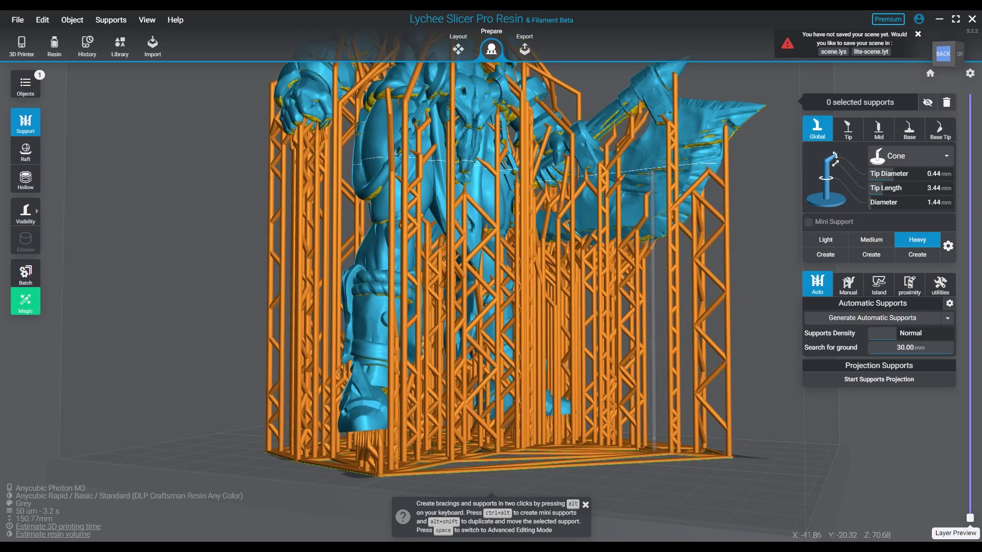
left_click(873, 318)
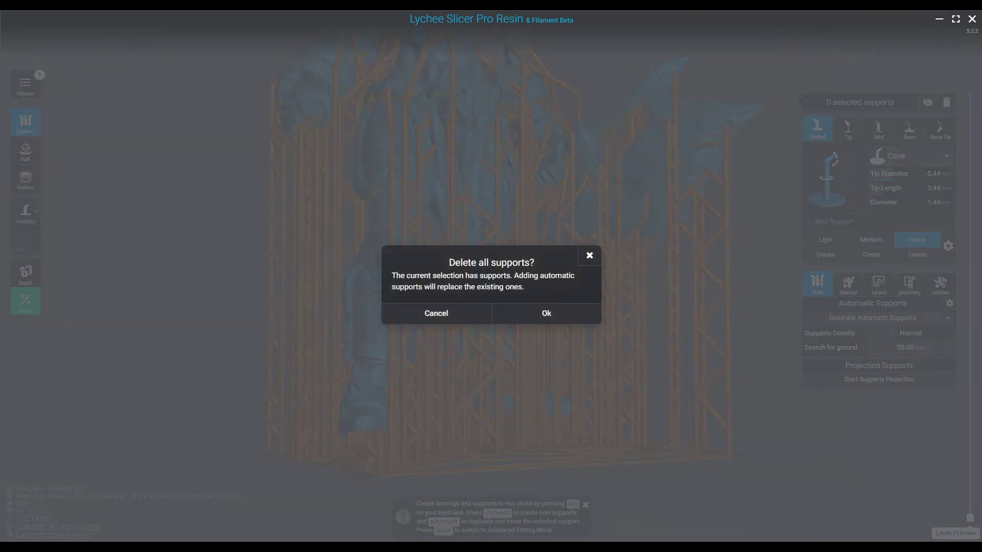
left_click(546, 313)
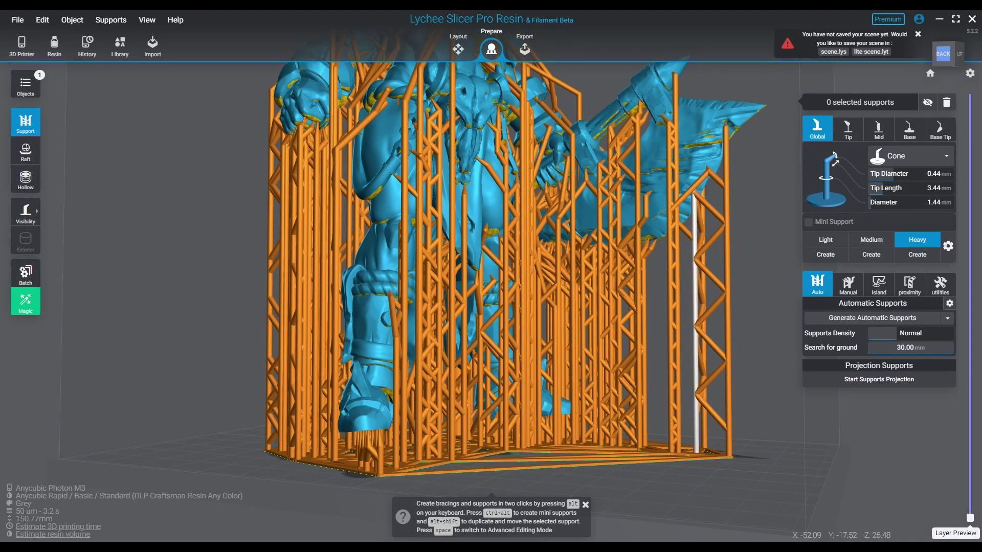
Examine the Heavy supports up close from several angles, including the legs, axe, arms and face
left_click_drag(675, 307, 427, 355)
scroll(521, 282, "up", 4)
left_click_drag(481, 287, 376, 279)
mouse_move(363, 154)
left_mouse_down()
mouse_move(360, 175)
mouse_move(361, 151)
left_mouse_up()
left_click_drag(533, 79, 420, 97)
right_click_drag(440, 139, 338, 307)
left_click_drag(511, 245, 434, 248)
left_click_drag(512, 225, 378, 279)
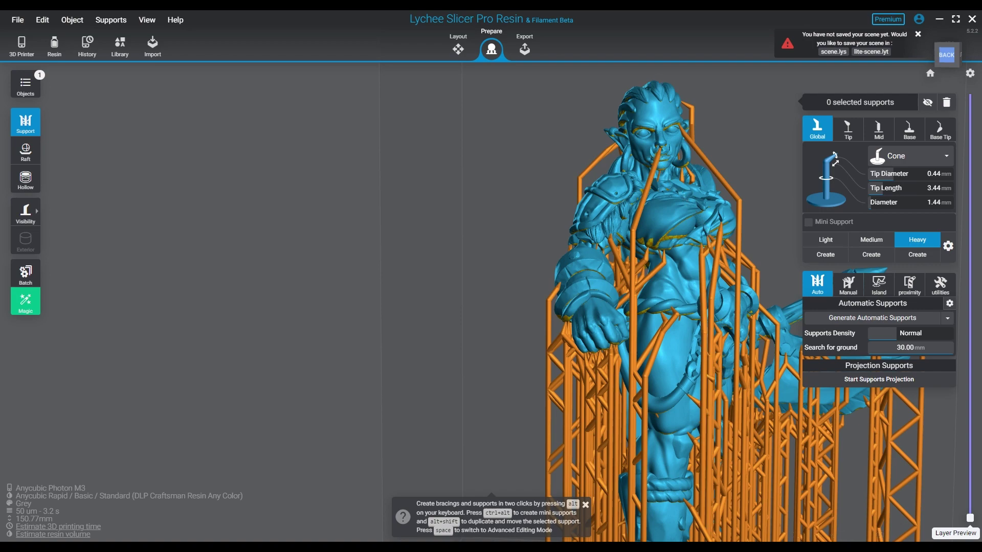
left_click_drag(460, 256, 376, 255)
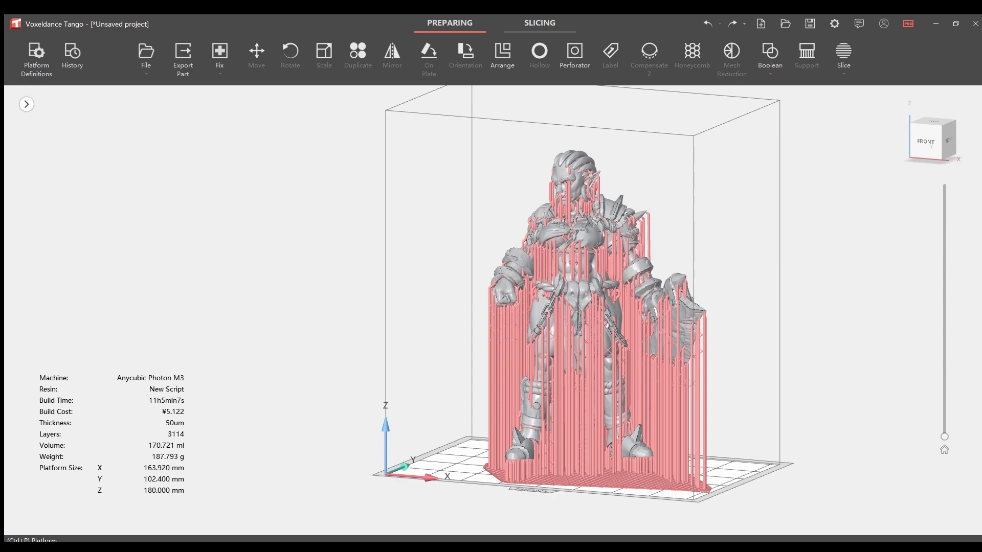
Switch to Voxeldance Tango and examine the supports on the figure's upper body up close for comparison
scroll(639, 233, "up", 6)
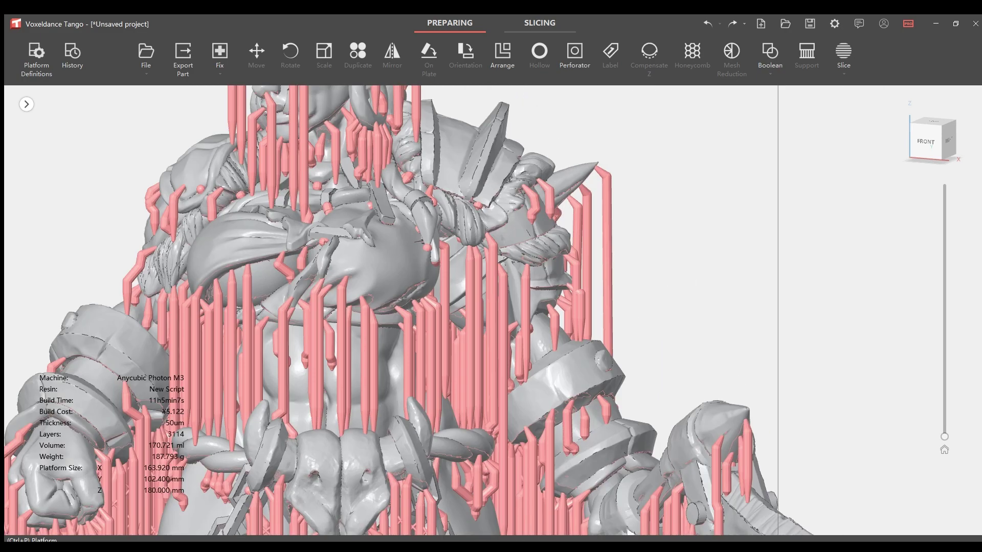
scroll(604, 233, "down", 2)
right_click_drag(435, 272, 687, 227)
right_click_drag(606, 279, 616, 280)
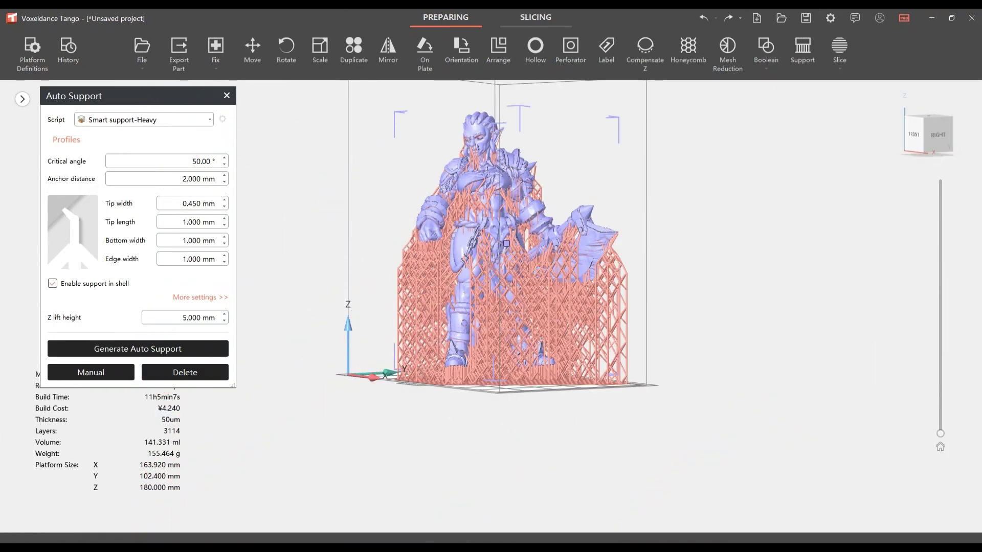